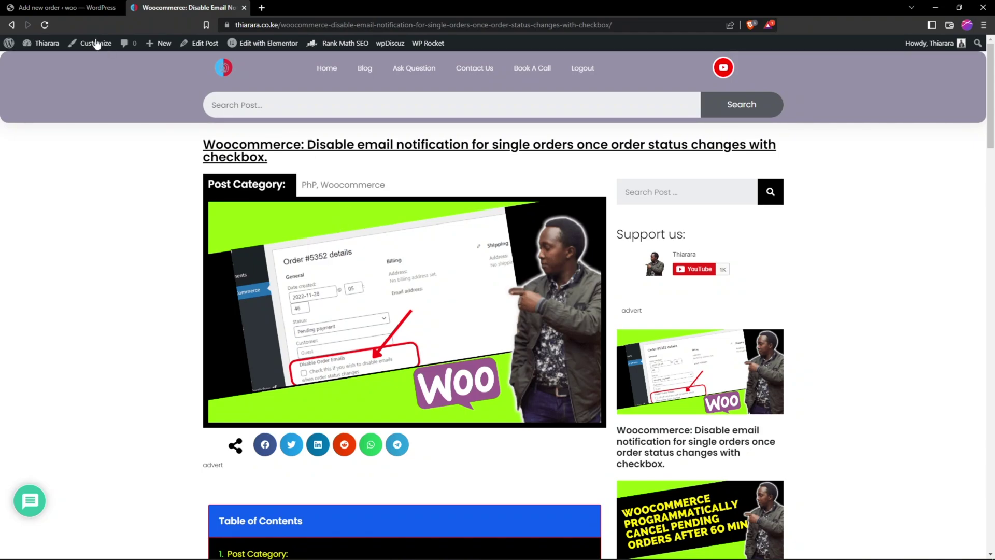
Switch to the woo store's WordPress admin tab
left_click(62, 8)
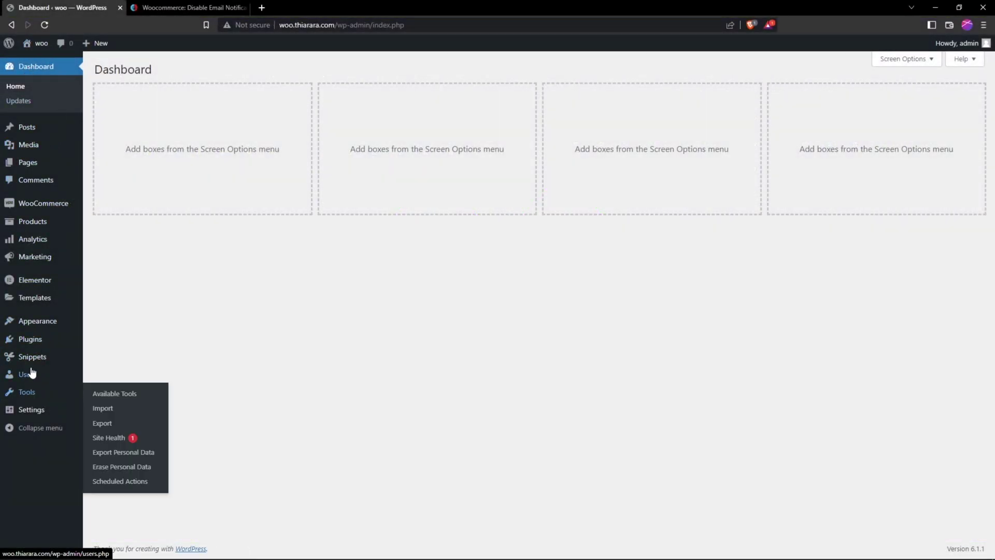
mouse_move(31, 302)
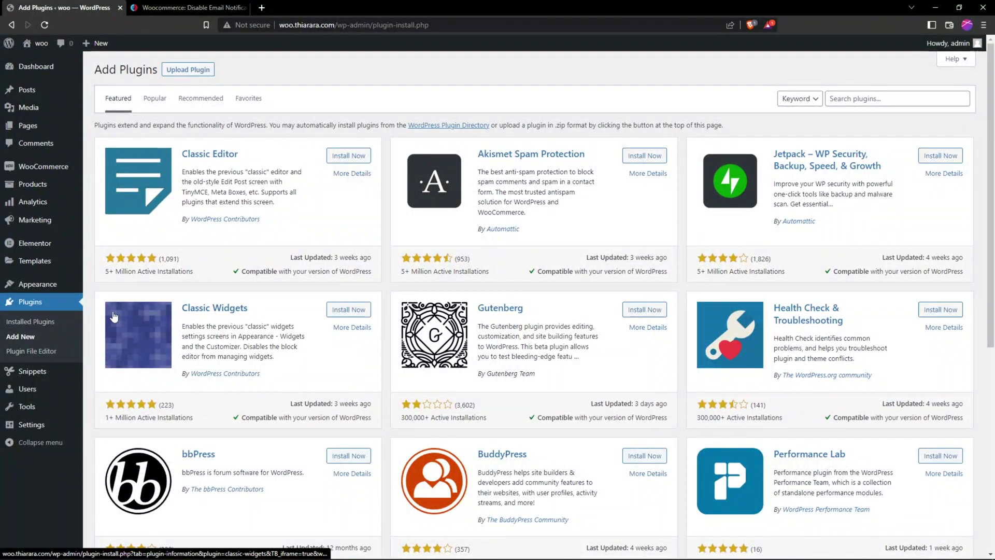
Search plugins for 'code' and confirm Code Snippets by Code Snippets Pro is active
left_click(855, 98)
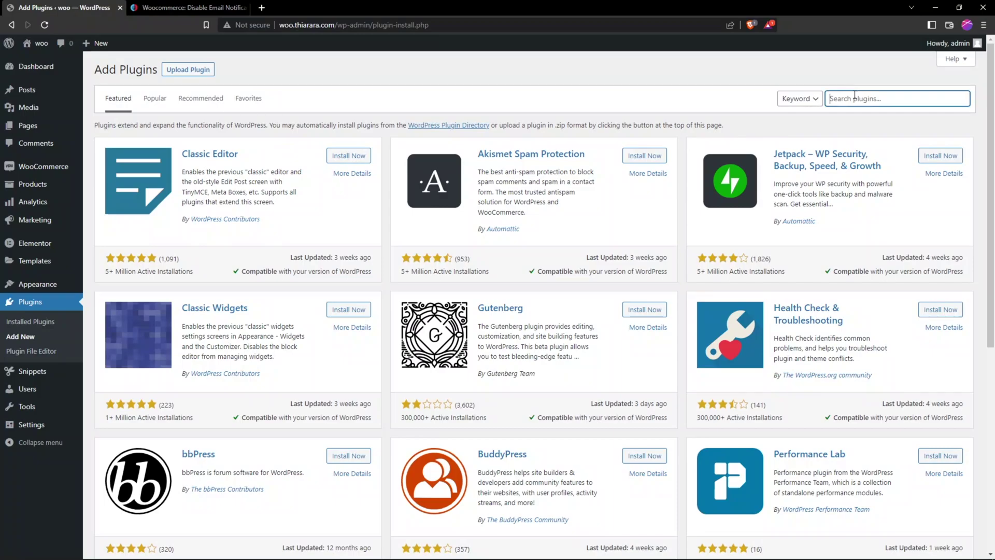
type("code")
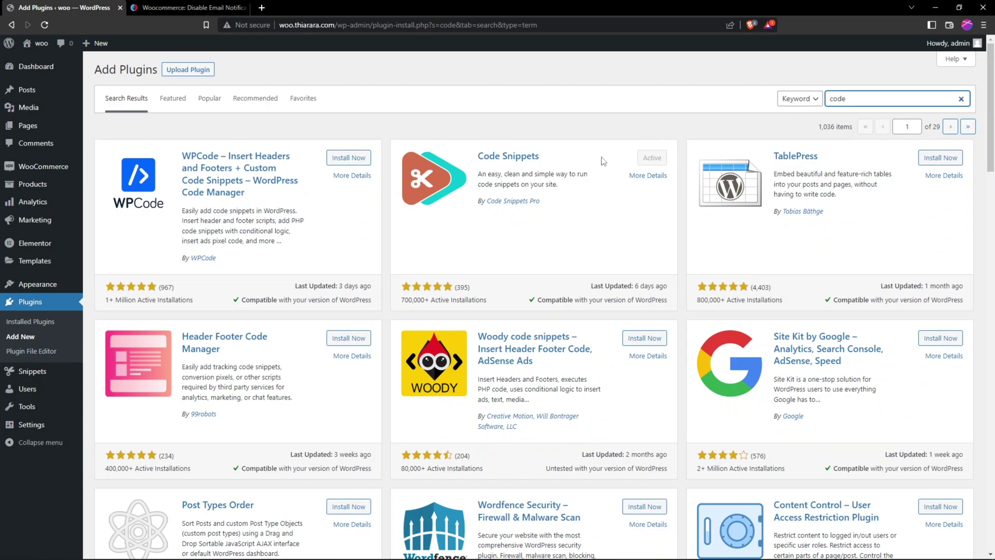
left_click_drag(560, 159, 482, 157)
left_click(562, 159)
left_click(556, 224)
left_click_drag(541, 202, 484, 202)
left_click(545, 215)
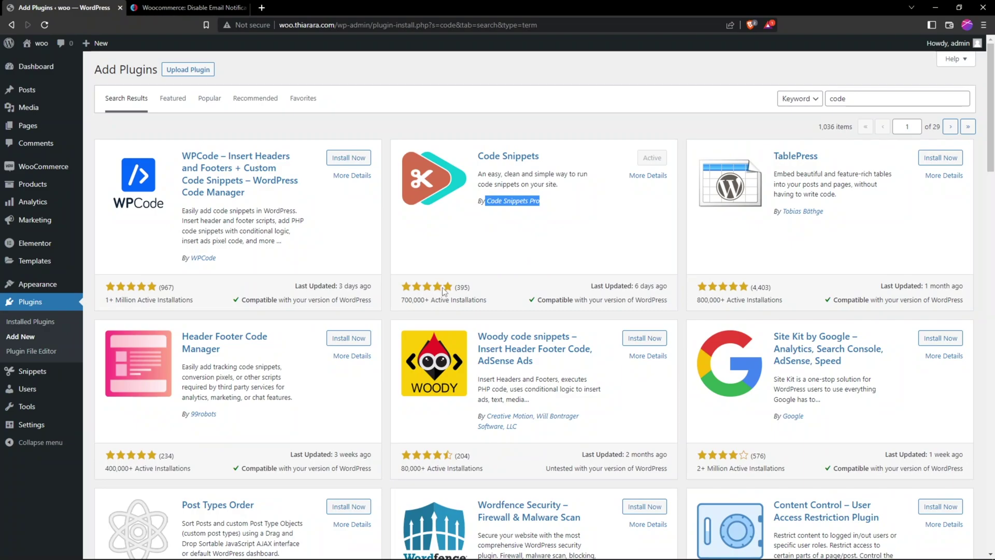
left_click(484, 291)
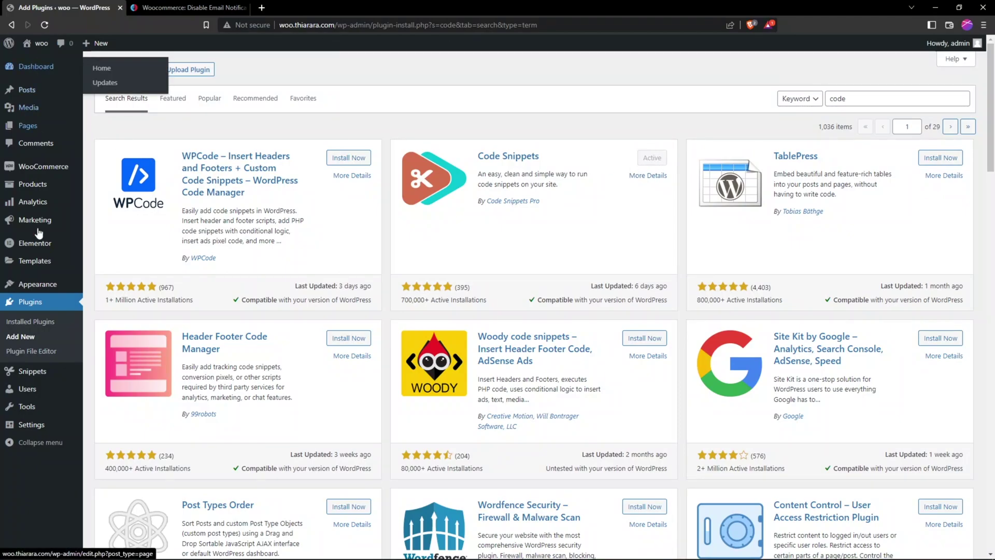
mouse_move(32, 371)
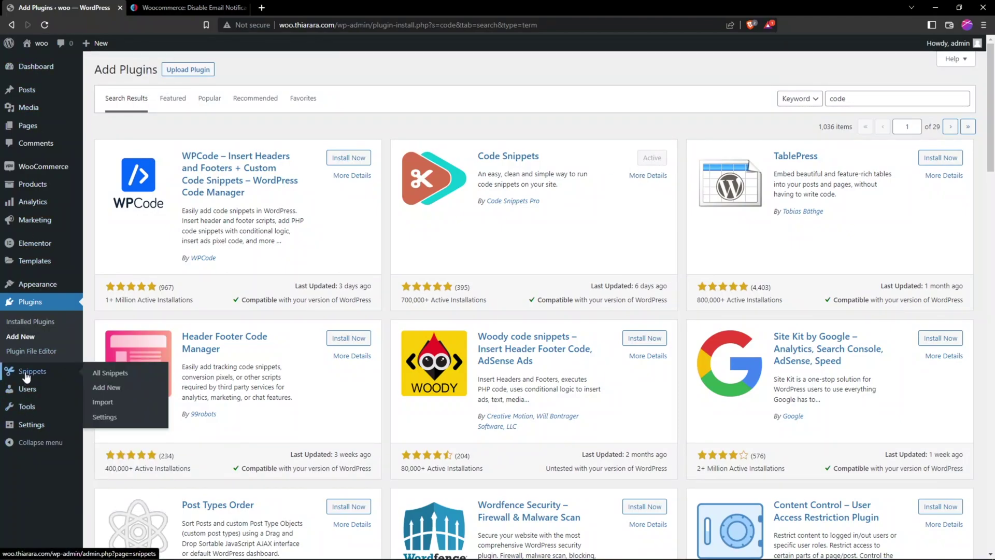
Start a blank snippet and copy the tutorial article's title phrase
left_click(106, 387)
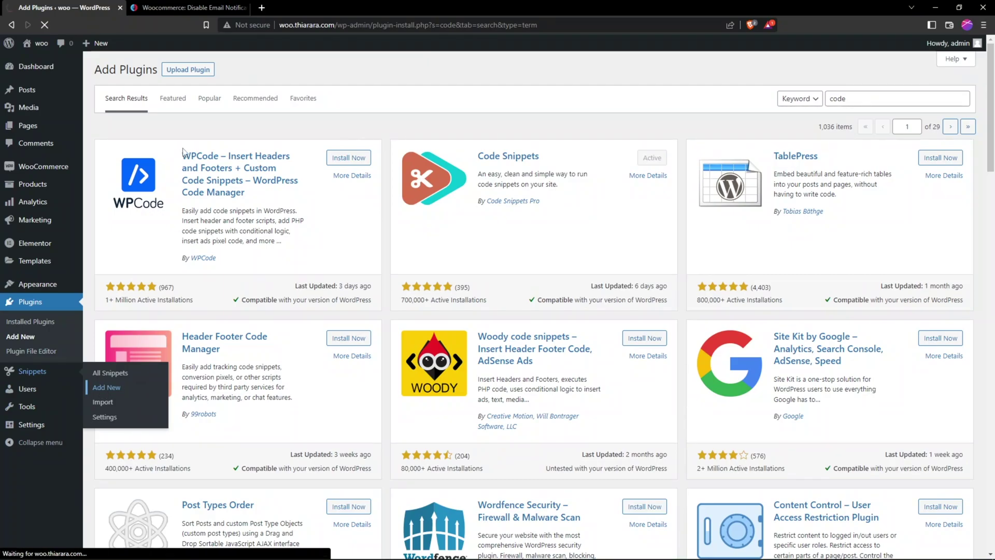
left_click(183, 7)
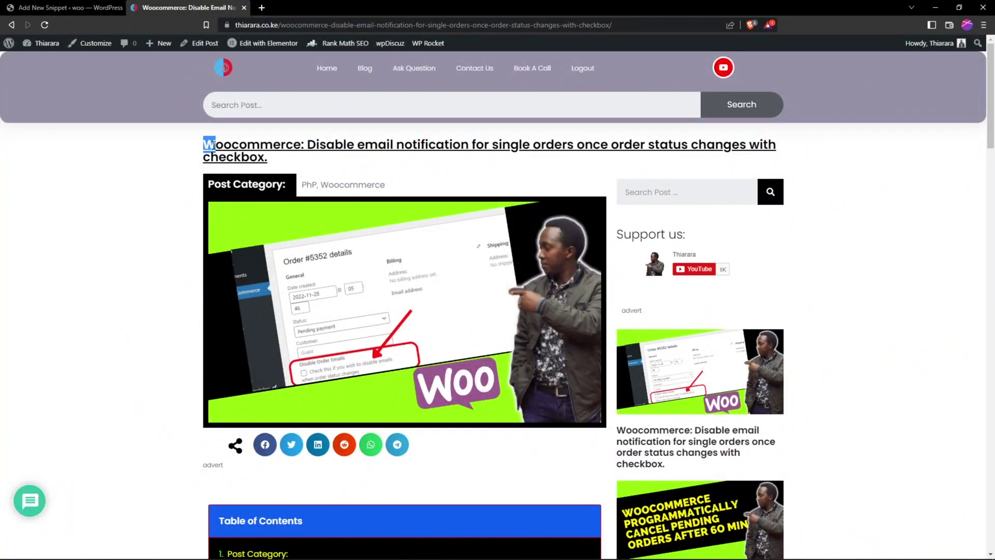
left_click_drag(308, 144, 689, 144)
key("ctrl+c")
right_click(689, 145)
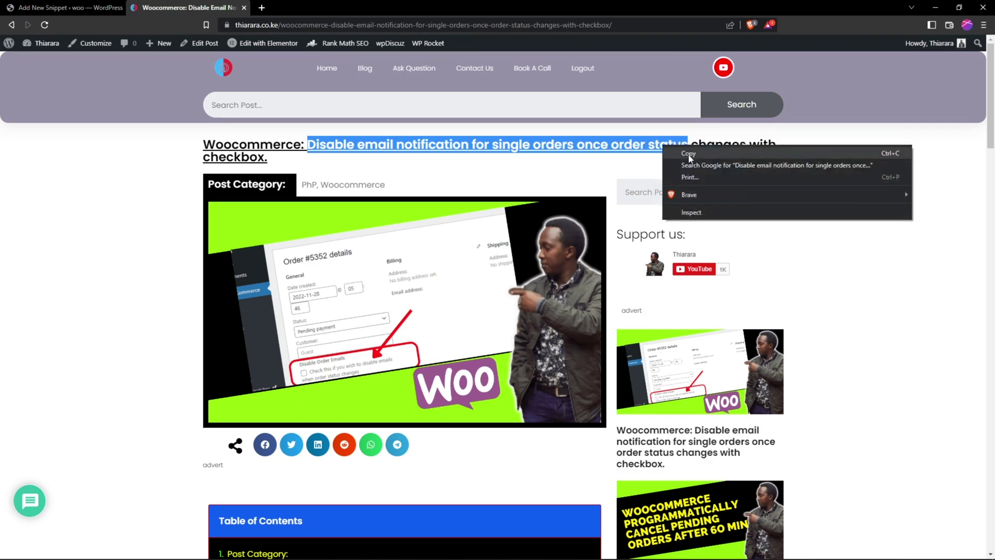
key("Escape")
Paste 'Disable email notification for single orders once order status' as the snippet title
left_click(60, 16)
left_click(169, 96)
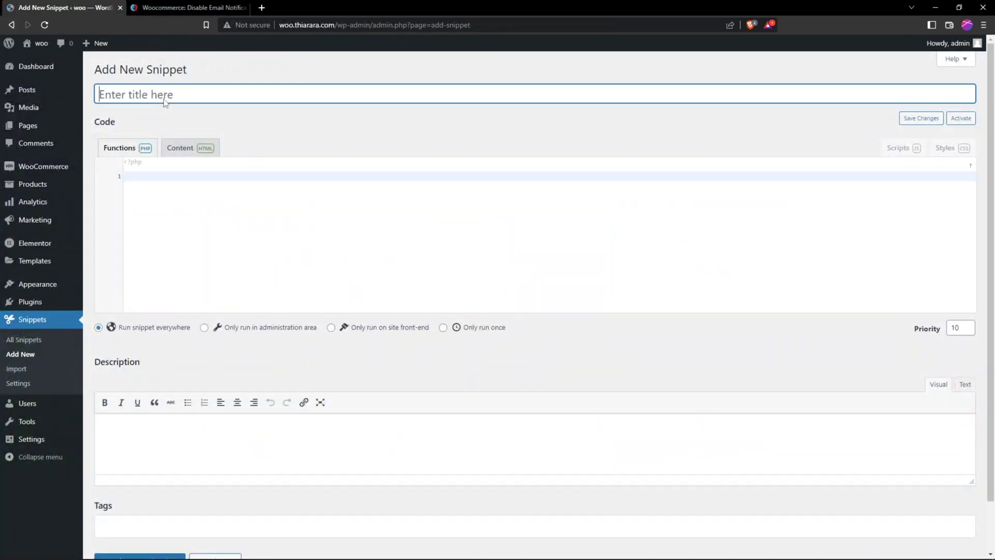
right_click(169, 95)
left_click(203, 175)
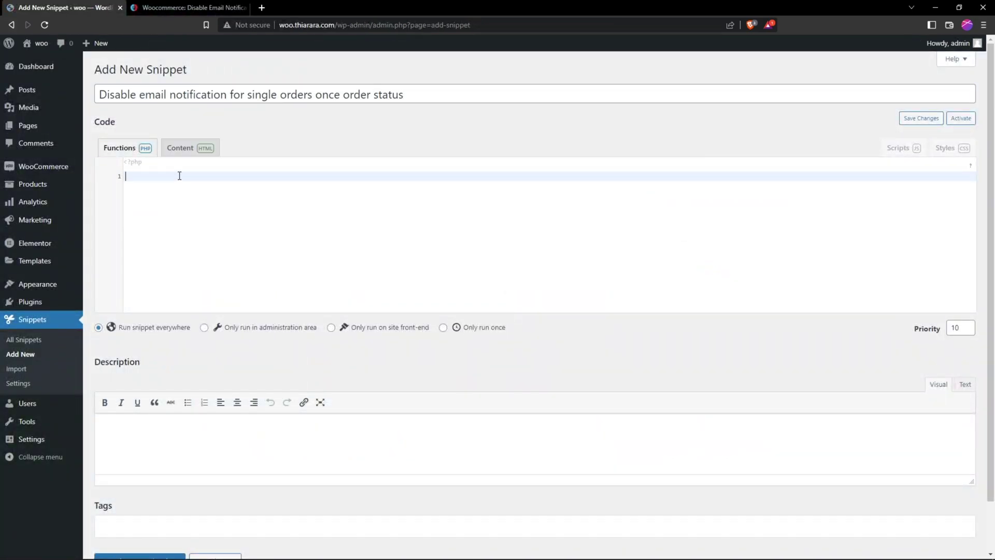
Copy the article's full PHP code block and return to the new snippet
left_click(191, 8)
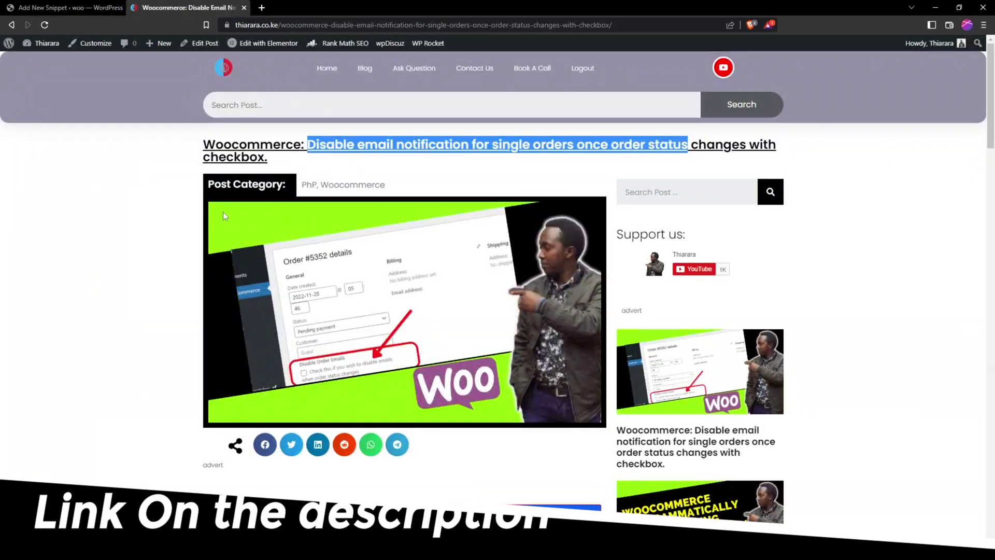
scroll(156, 216, "down", 3)
scroll(171, 233, "down", 5)
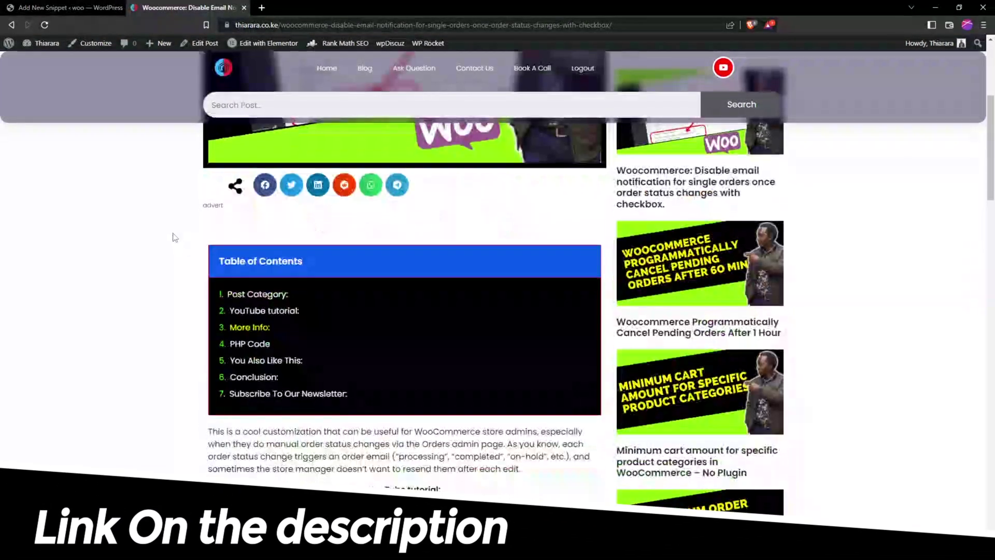
scroll(174, 239, "down", 3)
scroll(174, 239, "down", 5)
scroll(174, 238, "down", 2)
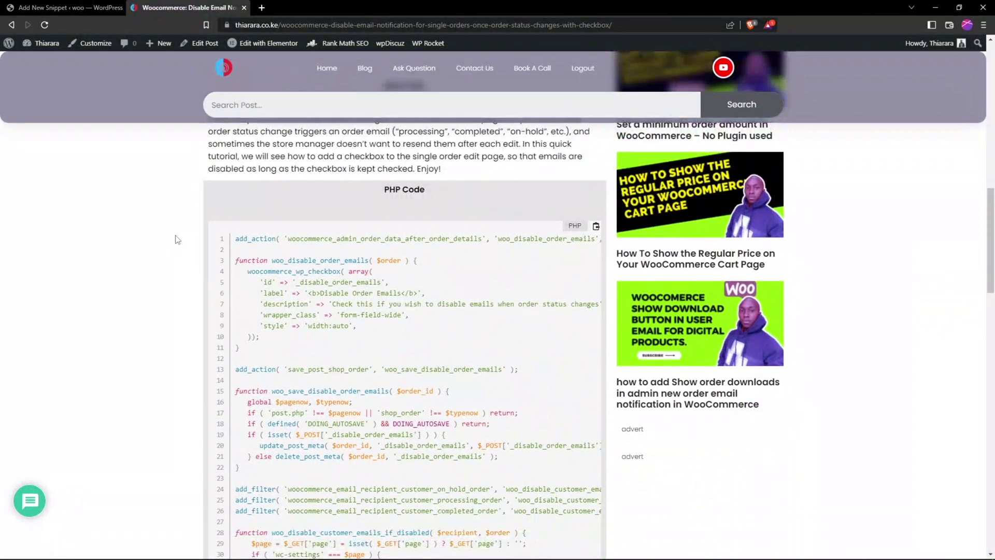
scroll(176, 240, "down", 2)
scroll(280, 273, "up", 3)
left_click(597, 227)
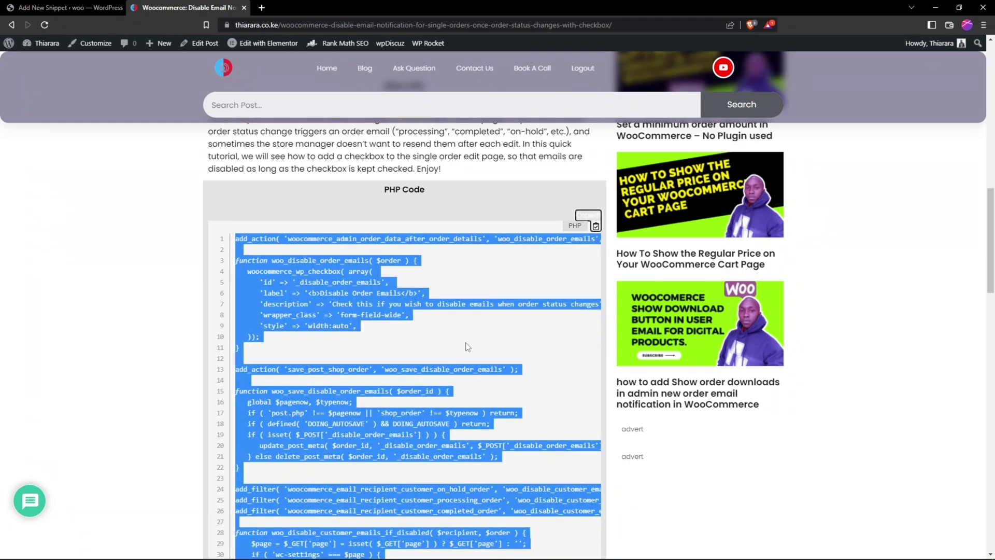
left_click(70, 6)
Paste the order-email-disabling PHP code and choose Save Changes and Activate
right_click(178, 176)
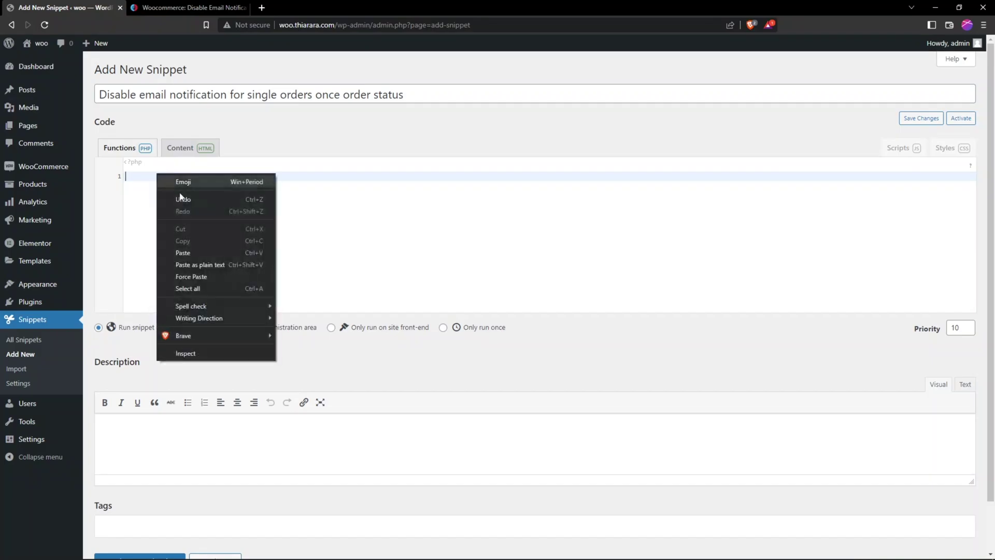
left_click(183, 253)
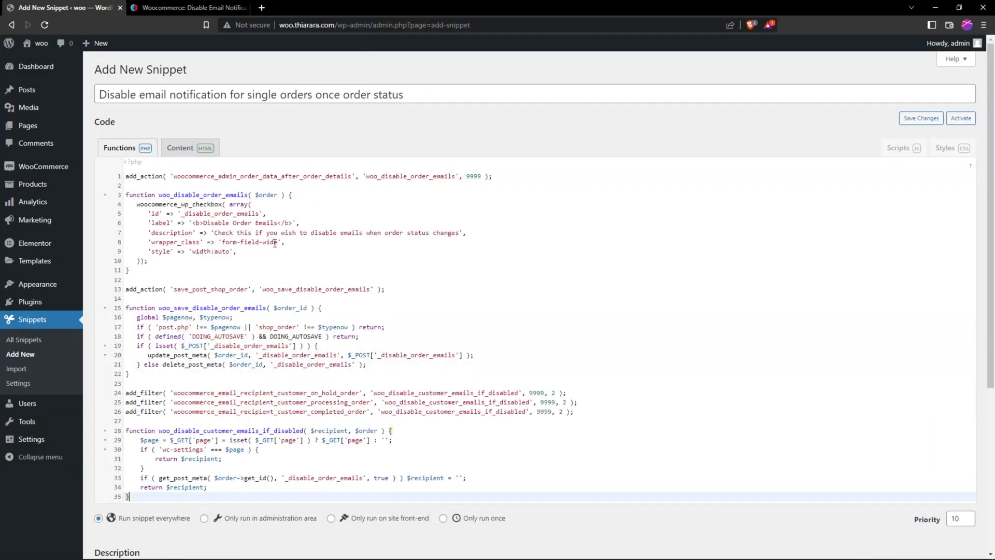
scroll(297, 265, "down", 5)
scroll(261, 291, "down", 3)
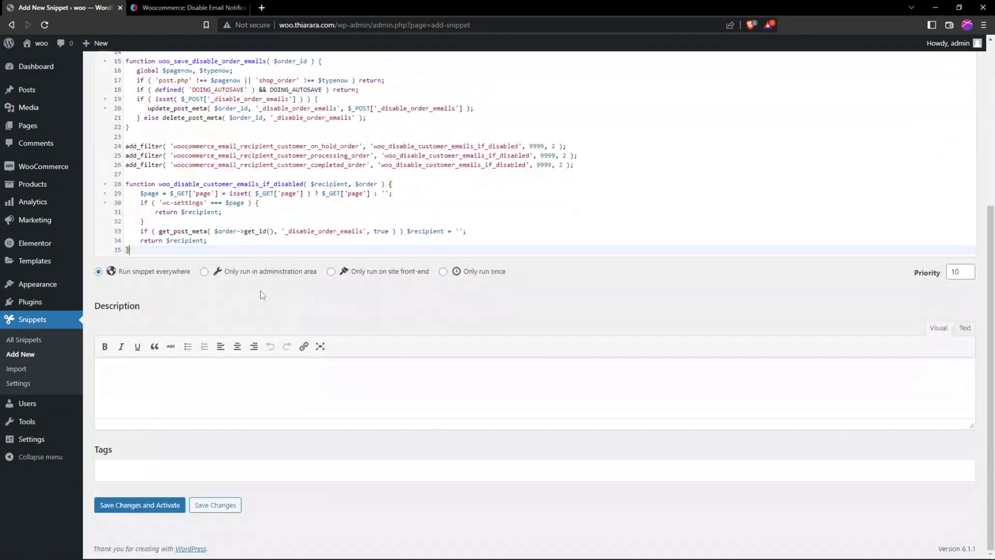
left_click(154, 505)
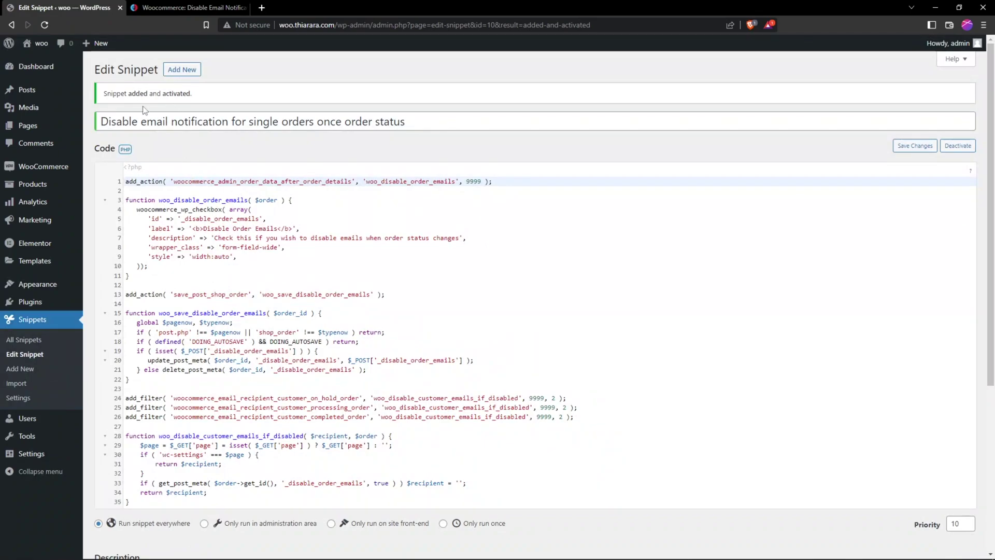
mouse_move(36, 66)
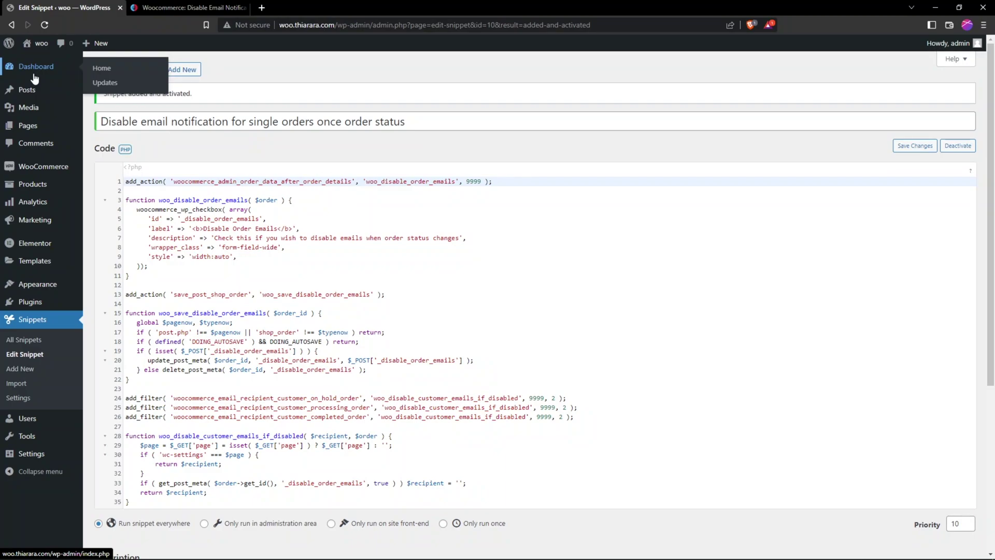
Begin a new order from the WooCommerce Orders list
mouse_move(43, 167)
left_click(103, 183)
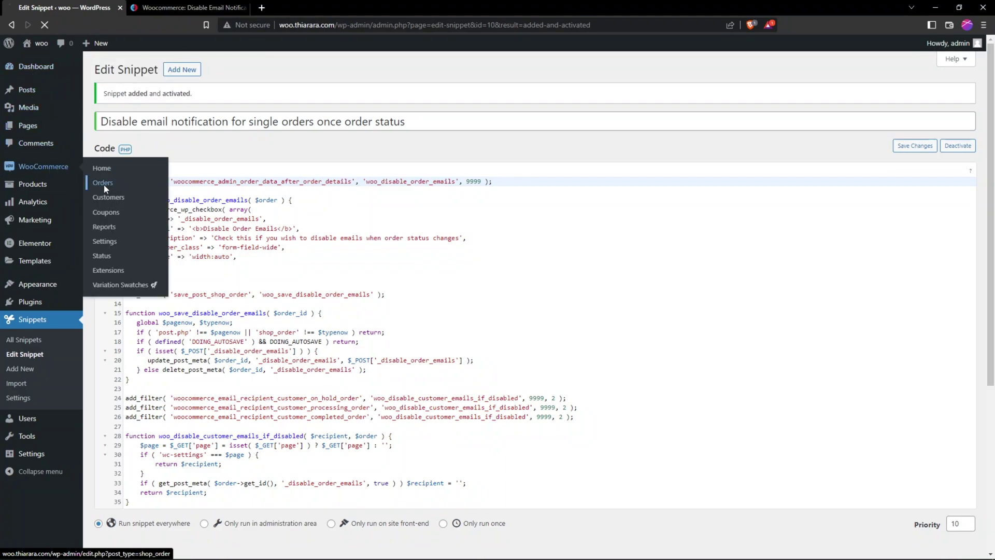
right_click(107, 184)
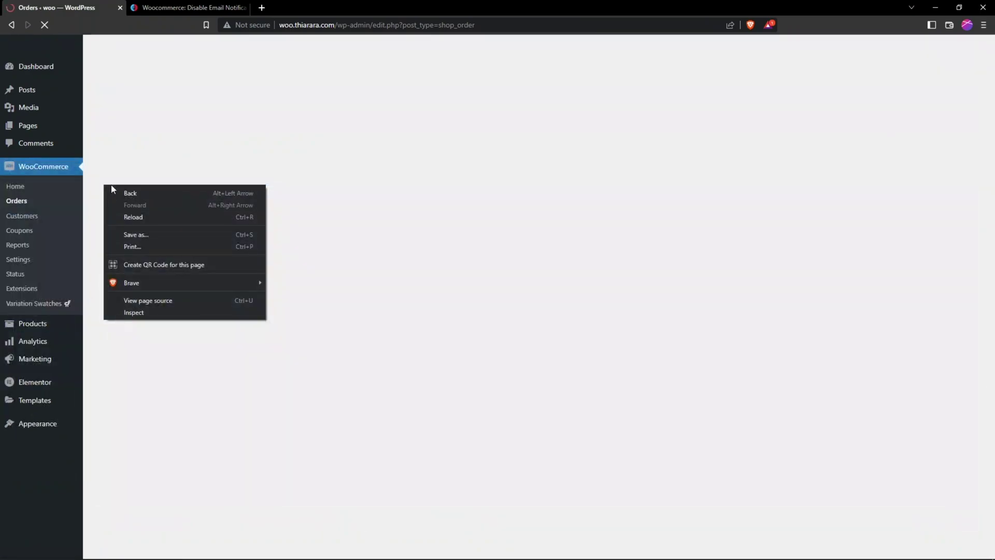
key("Escape")
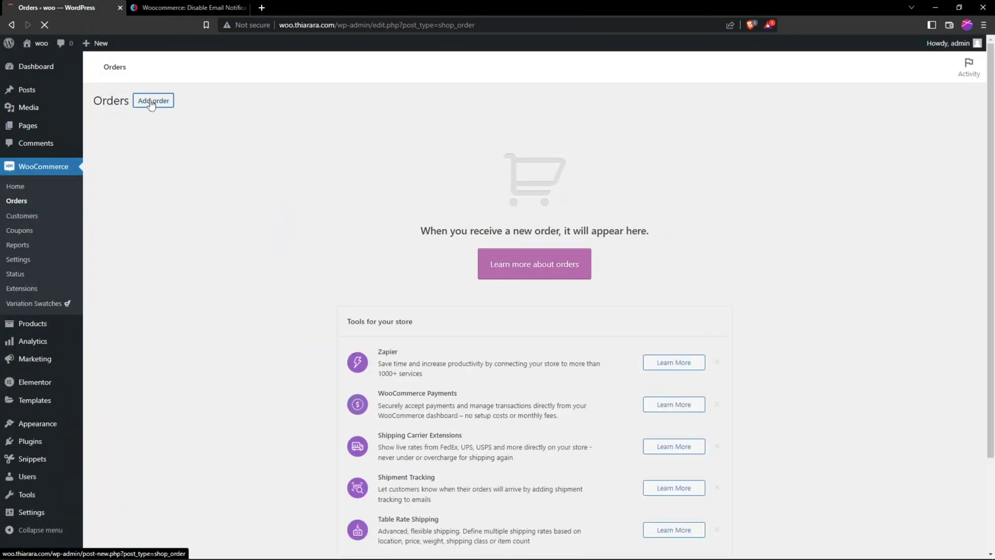
left_click(151, 102)
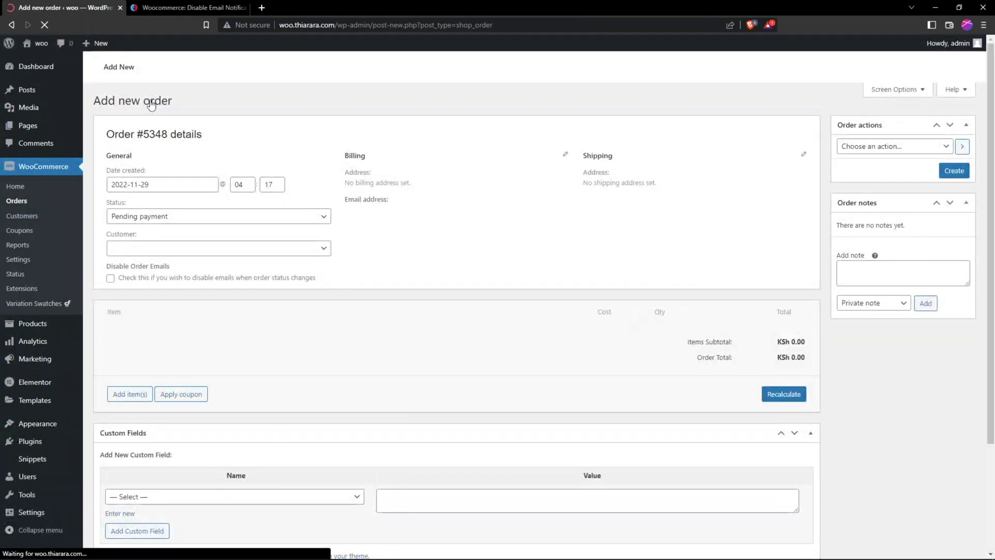
Tick the Disable Order Emails checkbox on the new order
left_click(111, 274)
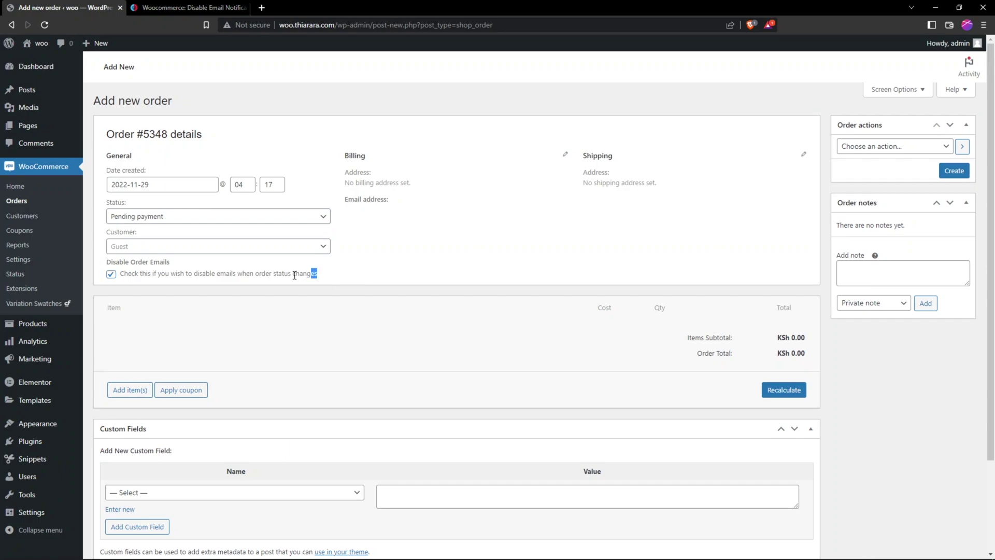
left_click_drag(317, 274, 151, 276)
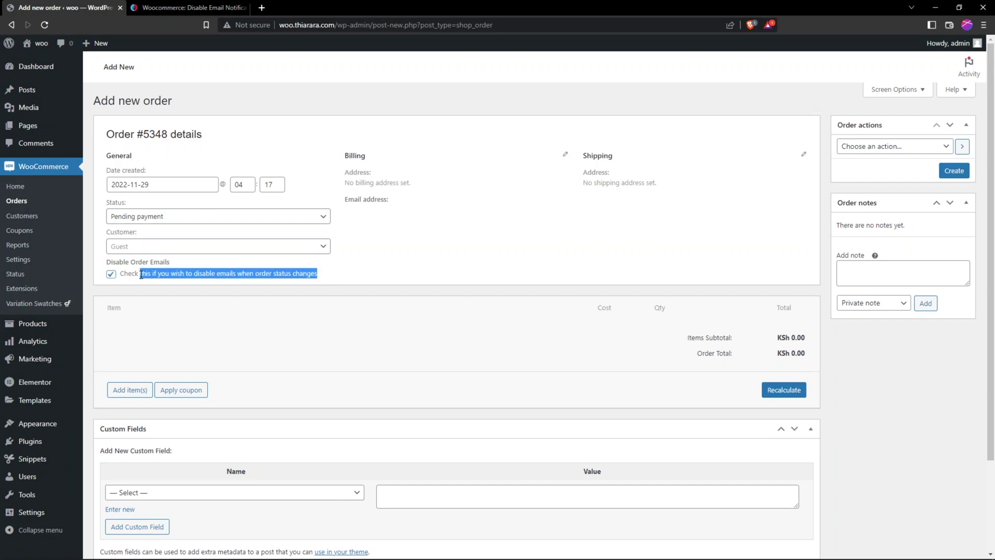
left_click(190, 283)
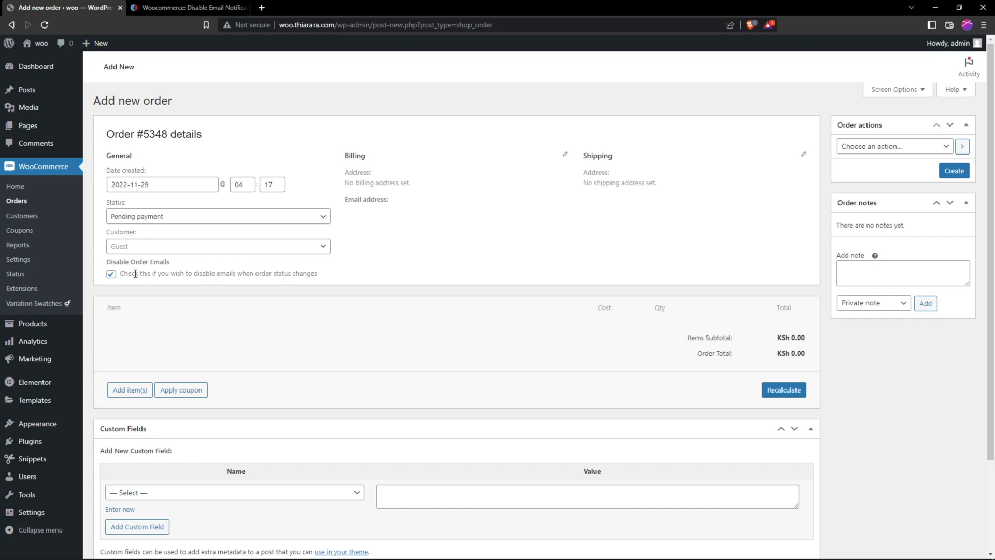
left_click(198, 216)
left_click(189, 252)
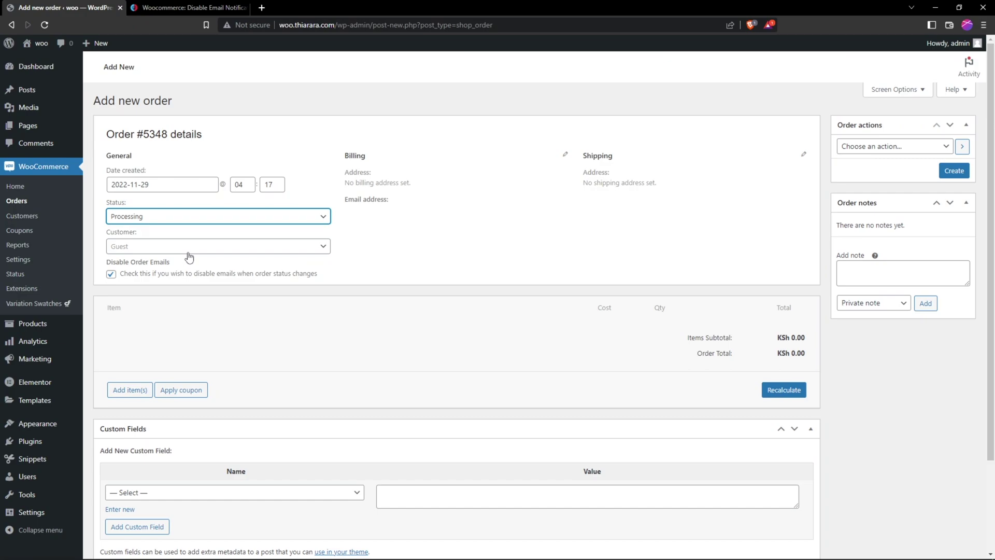
left_click(206, 216)
left_click(206, 233)
left_click(111, 275)
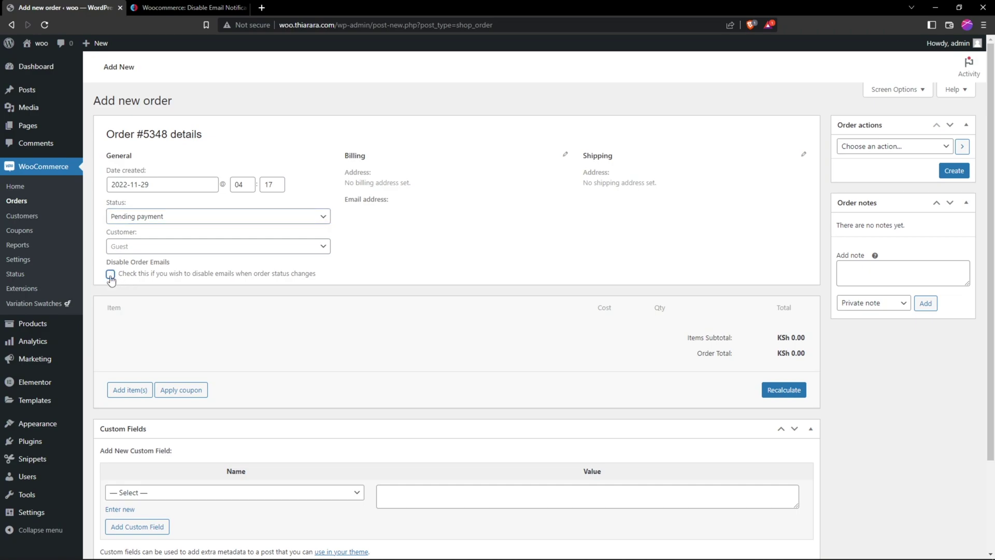
left_click(111, 275)
left_click_drag(129, 203, 102, 131)
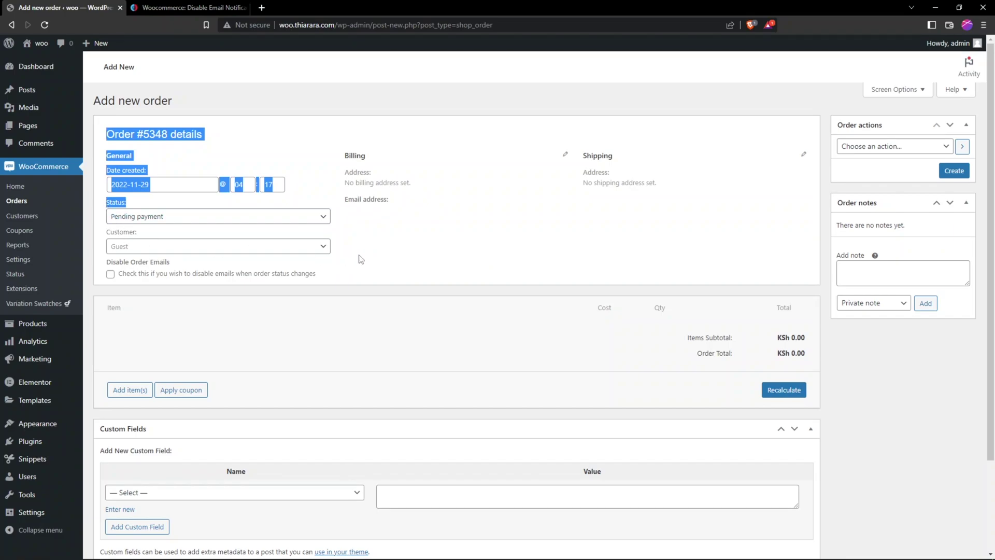
left_click(319, 255)
left_click(111, 275)
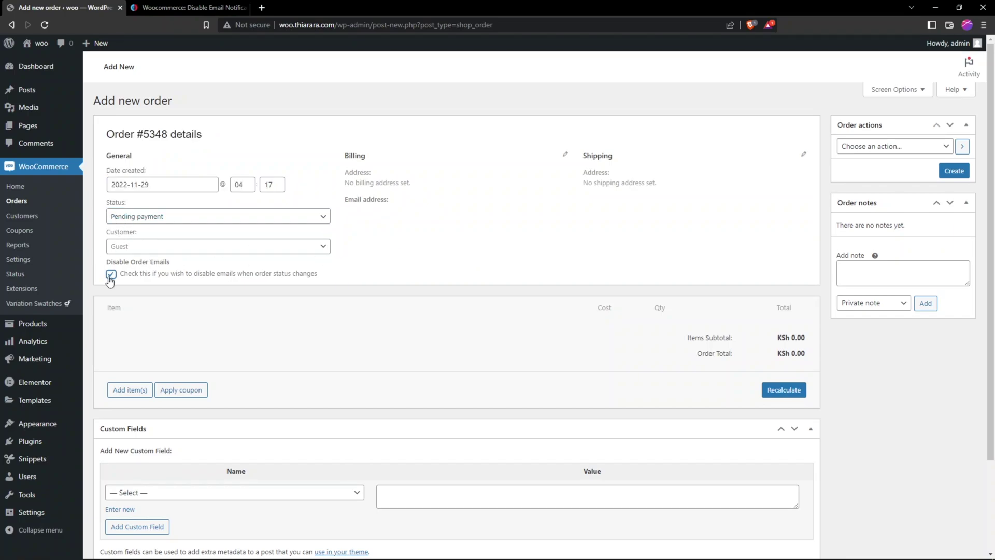